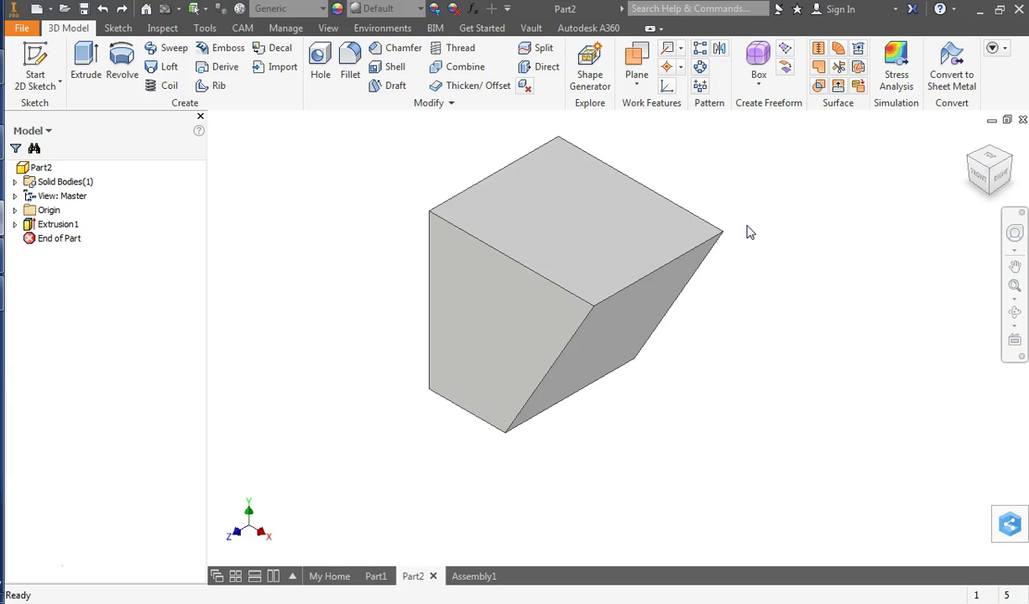
Examine the part's origin planes and axes in the model tree and the available work plane types.
click(15, 211)
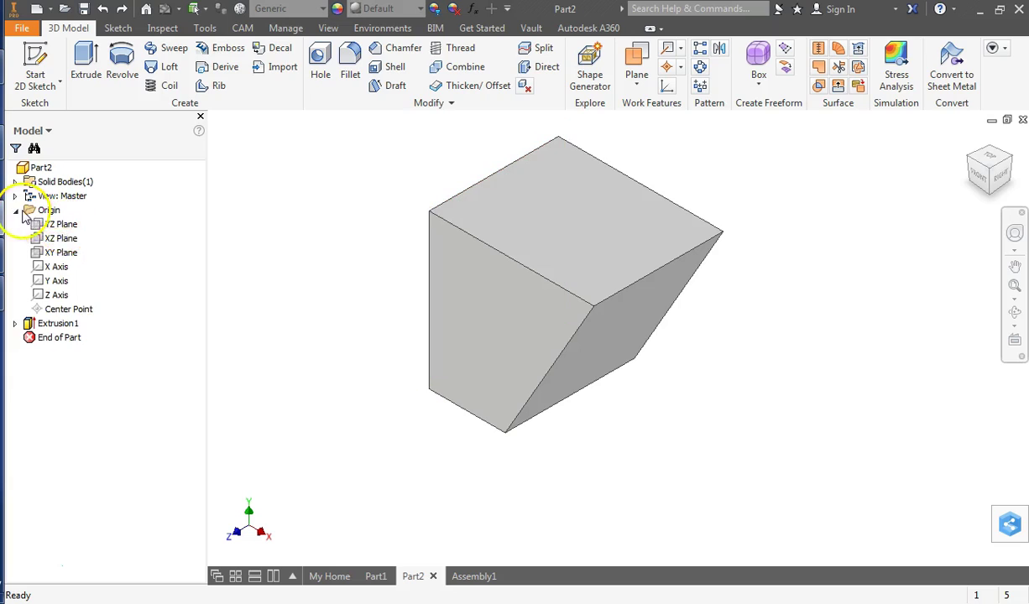
click(15, 210)
click(16, 212)
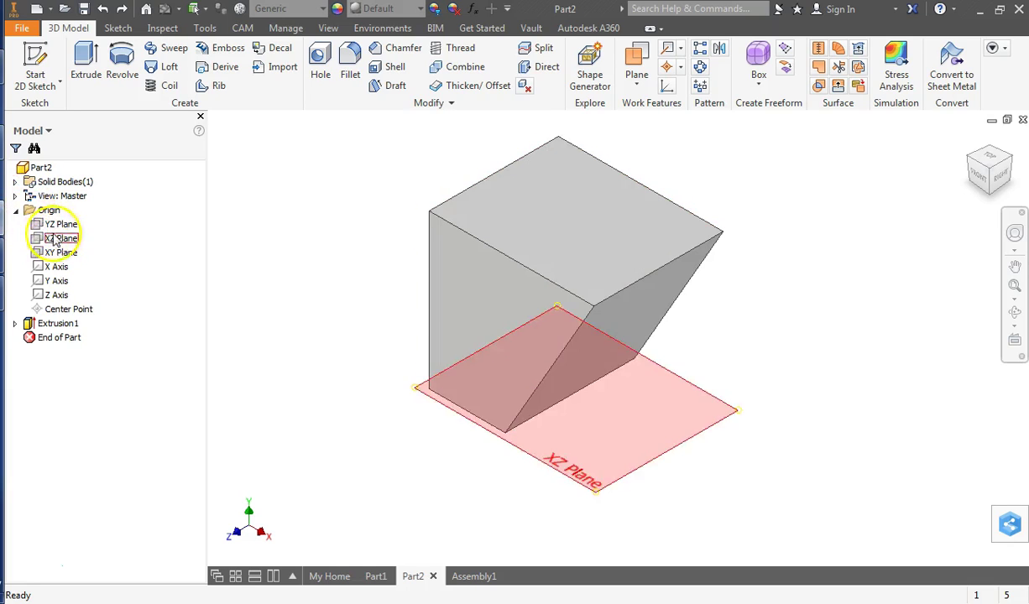
click(16, 210)
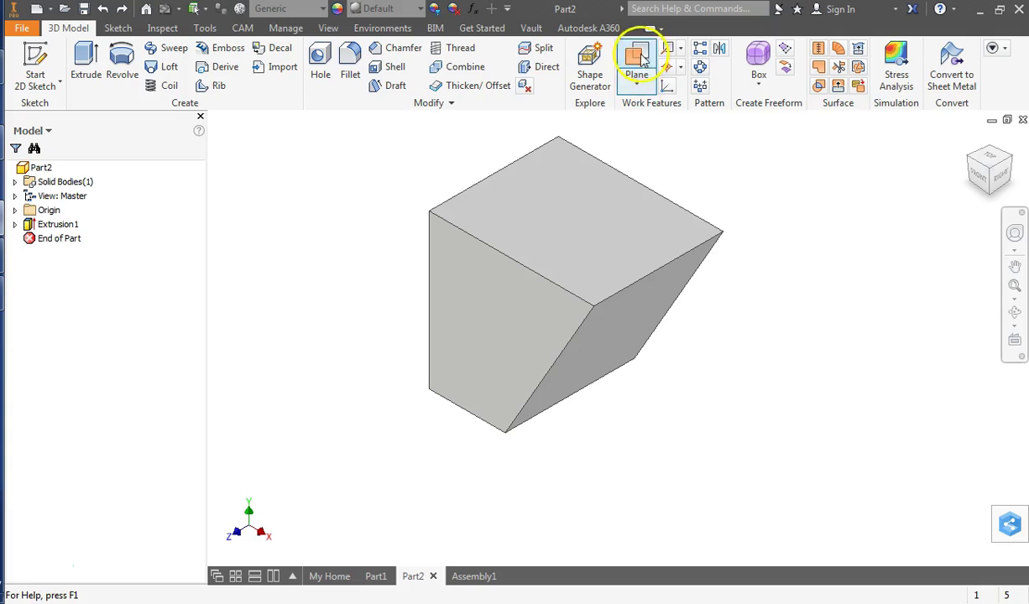
click(642, 89)
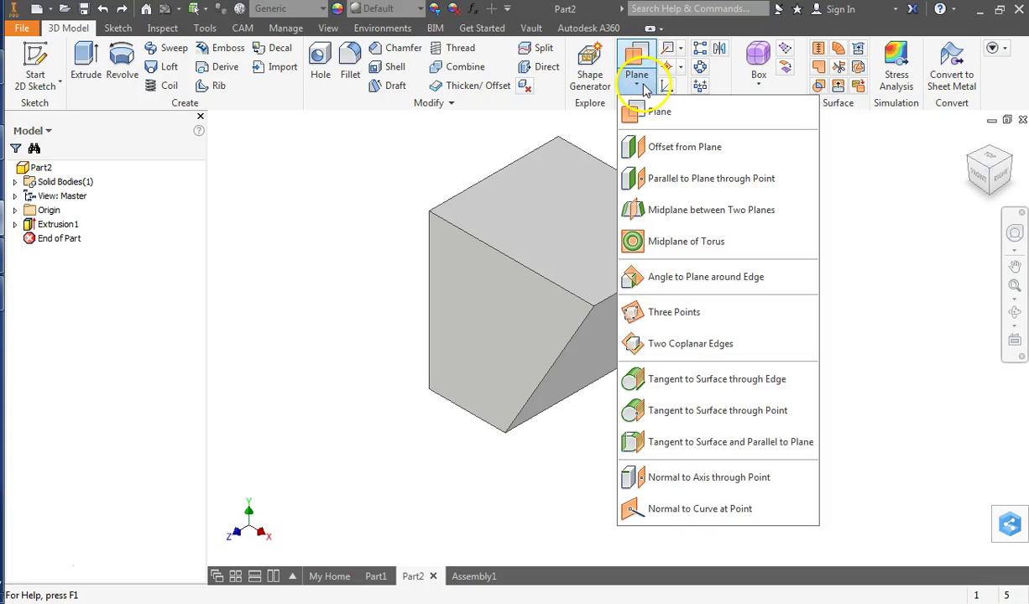
click(739, 148)
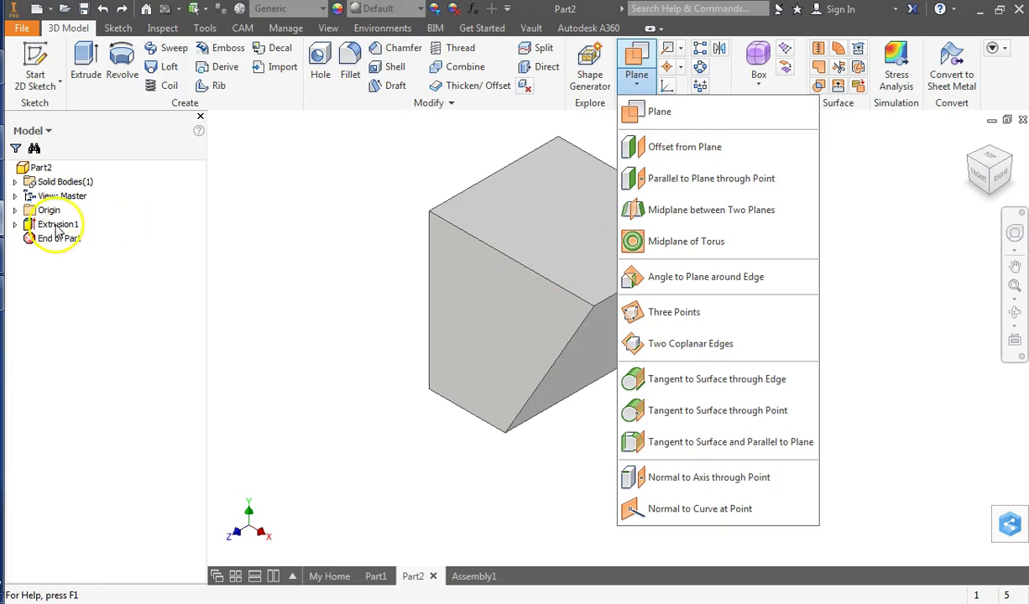
click(15, 211)
click(14, 211)
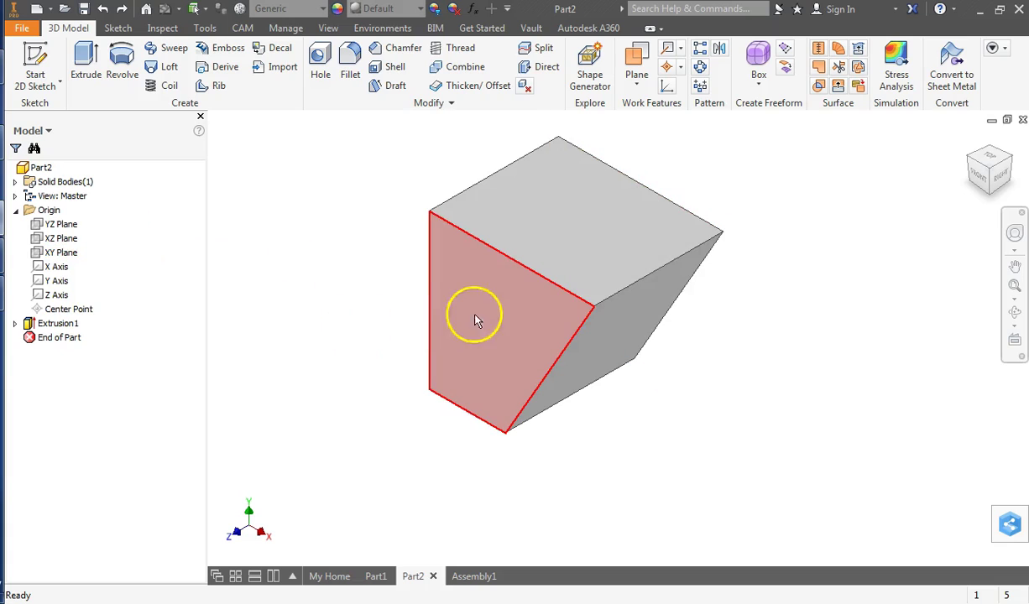
Create a work plane offset 0.75 in outward from the block's front face.
click(640, 83)
click(663, 149)
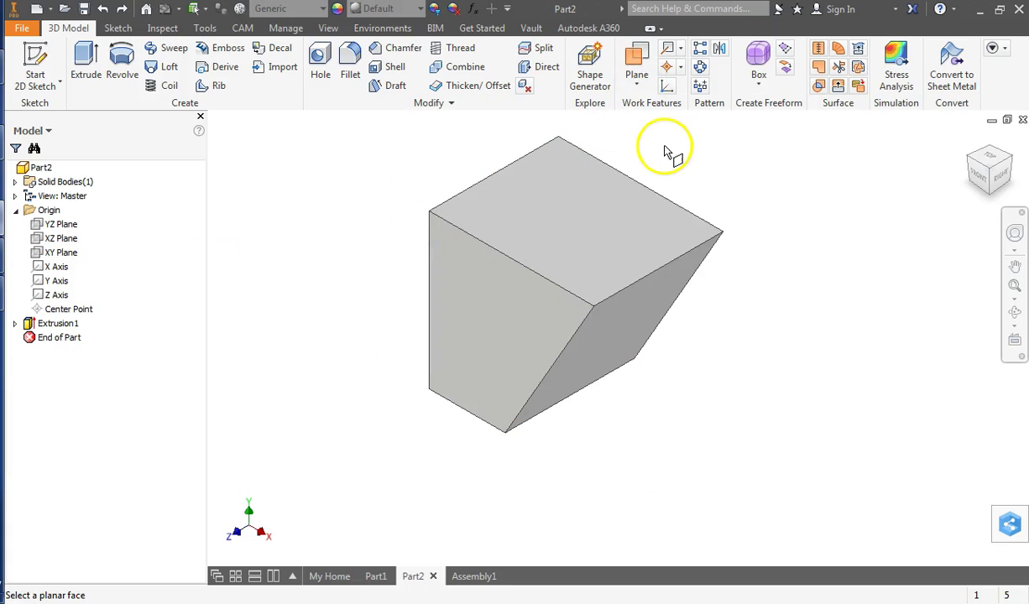
click(470, 306)
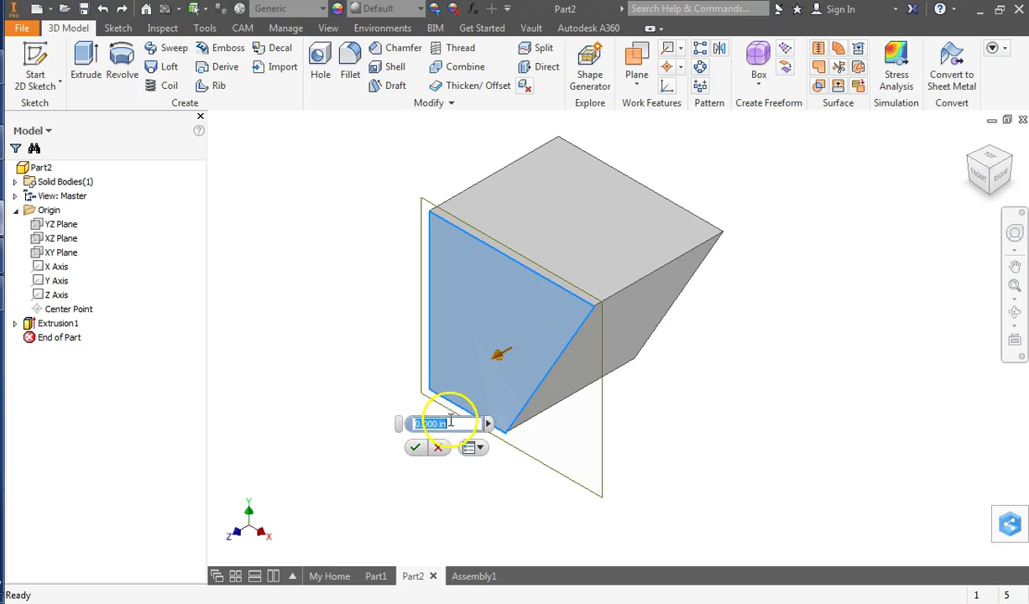
drag(497, 351, 426, 401)
text(.75)
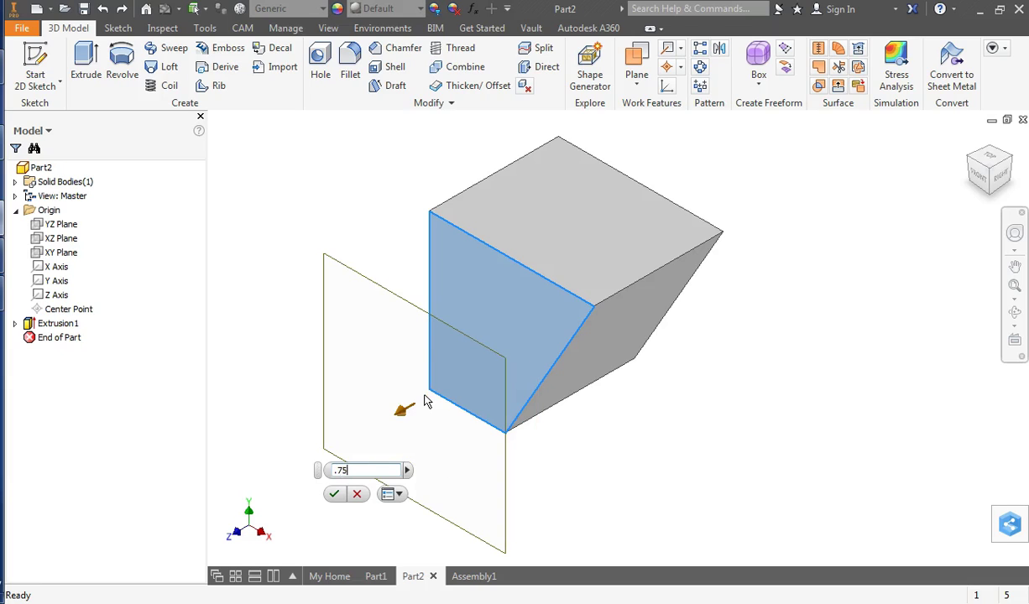
key(Return)
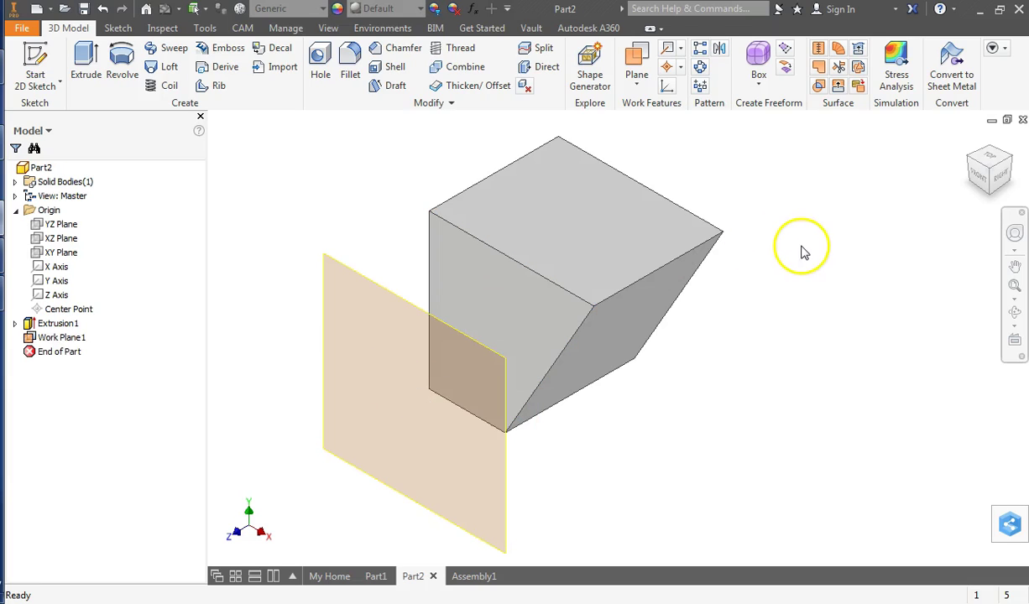
Start a 2D sketch on the offset work plane in front of the block.
scroll(799, 248, down, 2)
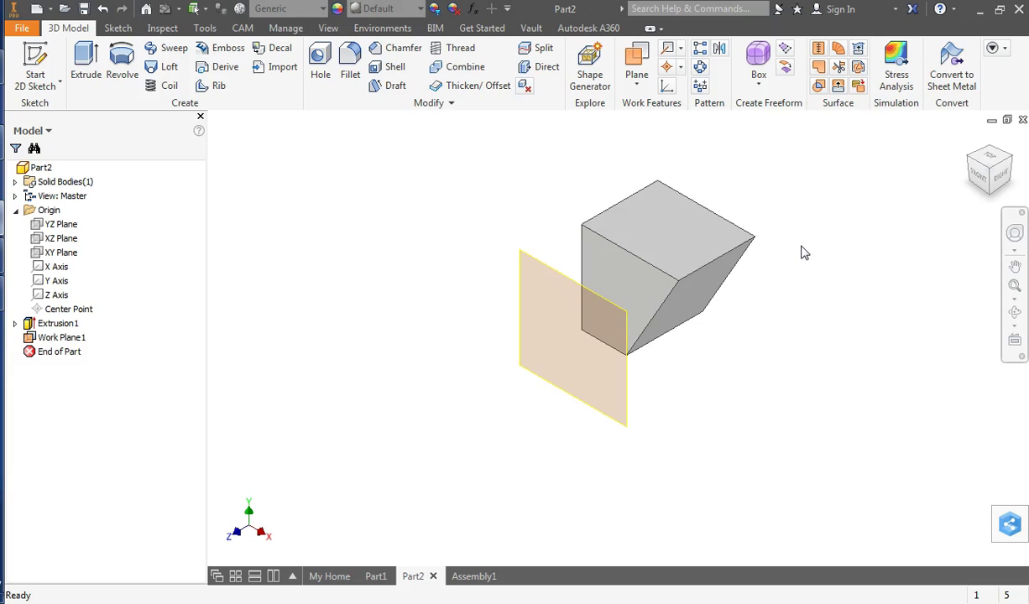
click(35, 66)
click(521, 286)
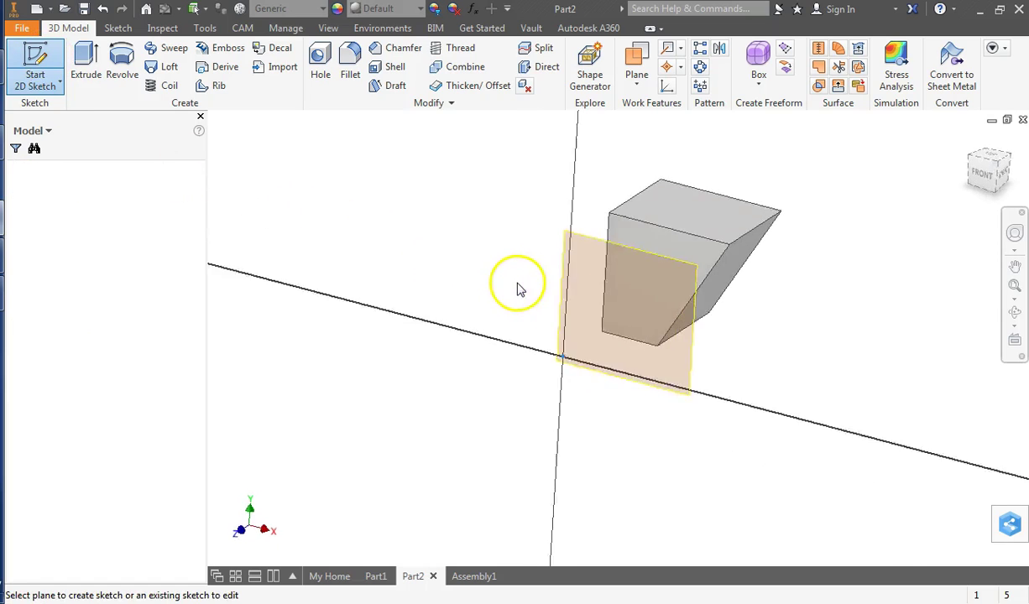
middle_drag(535, 243, 465, 266)
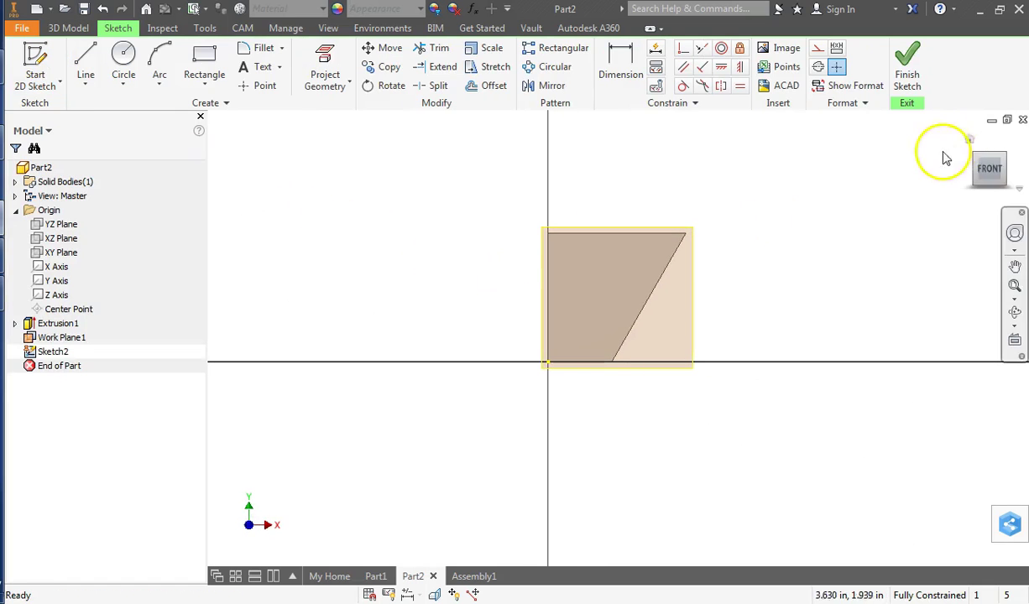
click(1001, 159)
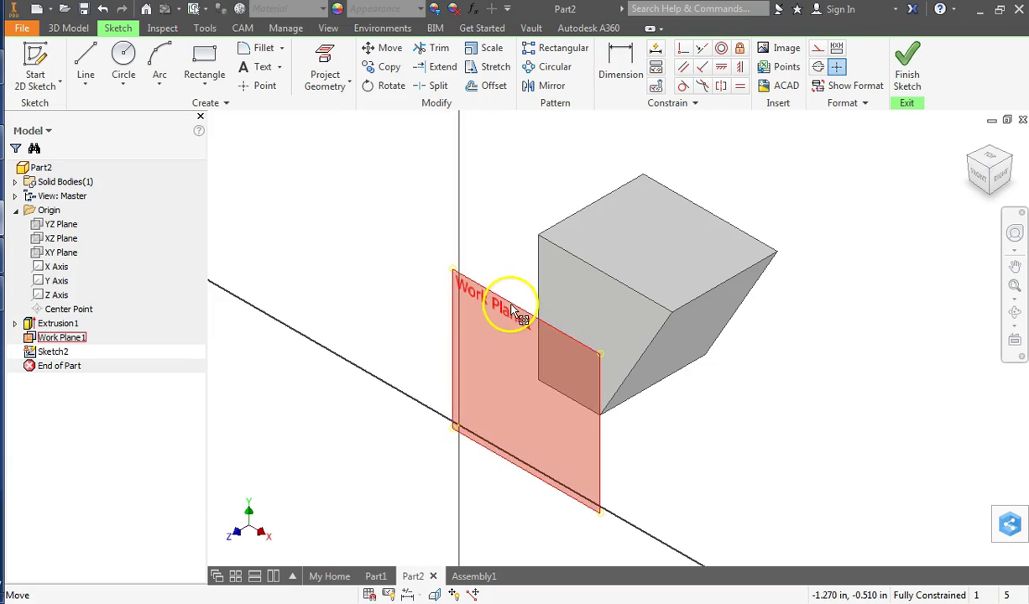
Try a small freehand rectangle in the work plane sketch and undo it.
click(84, 60)
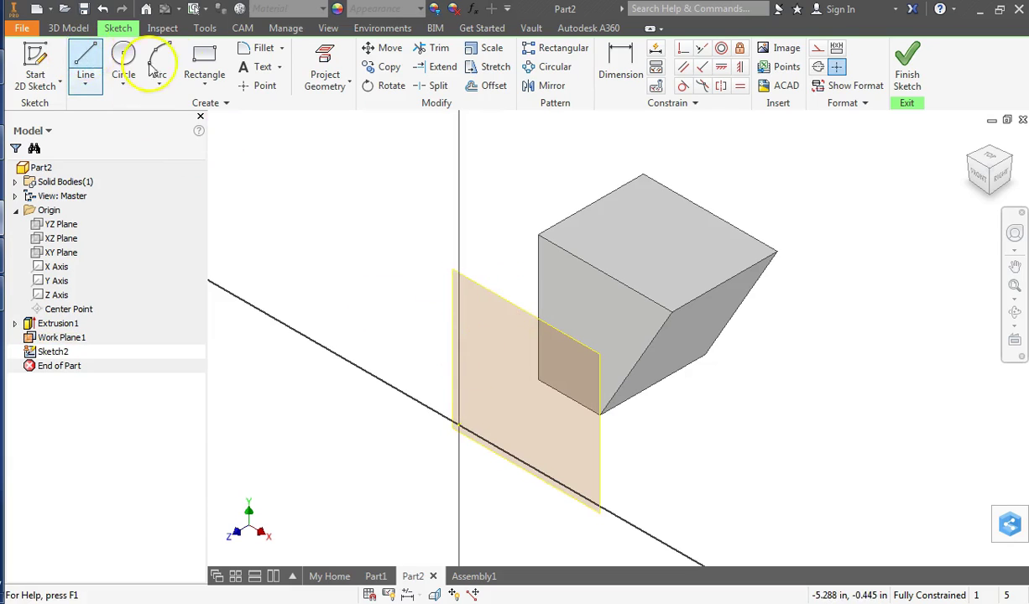
click(203, 65)
click(499, 362)
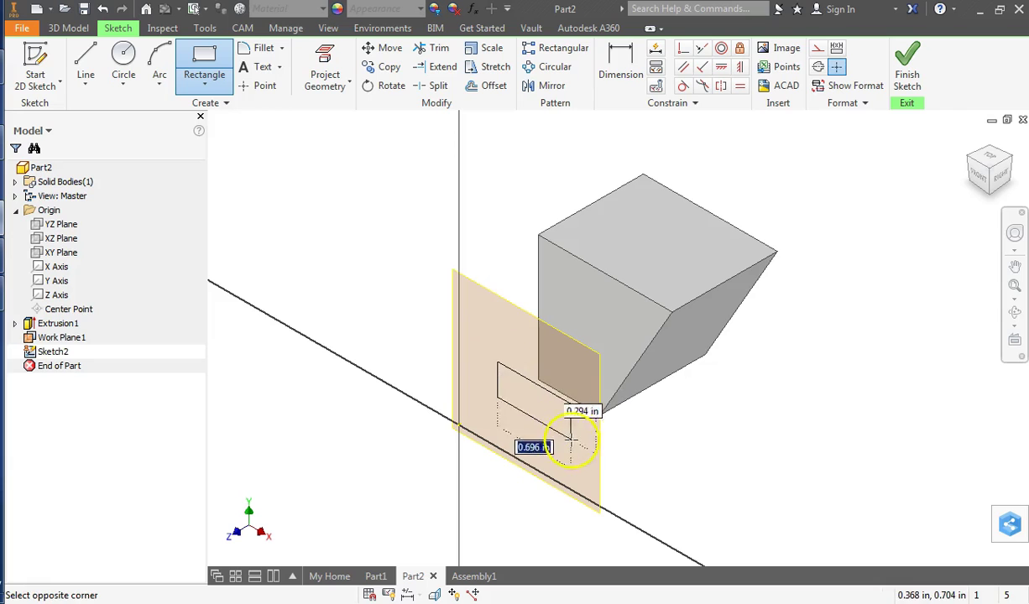
click(564, 436)
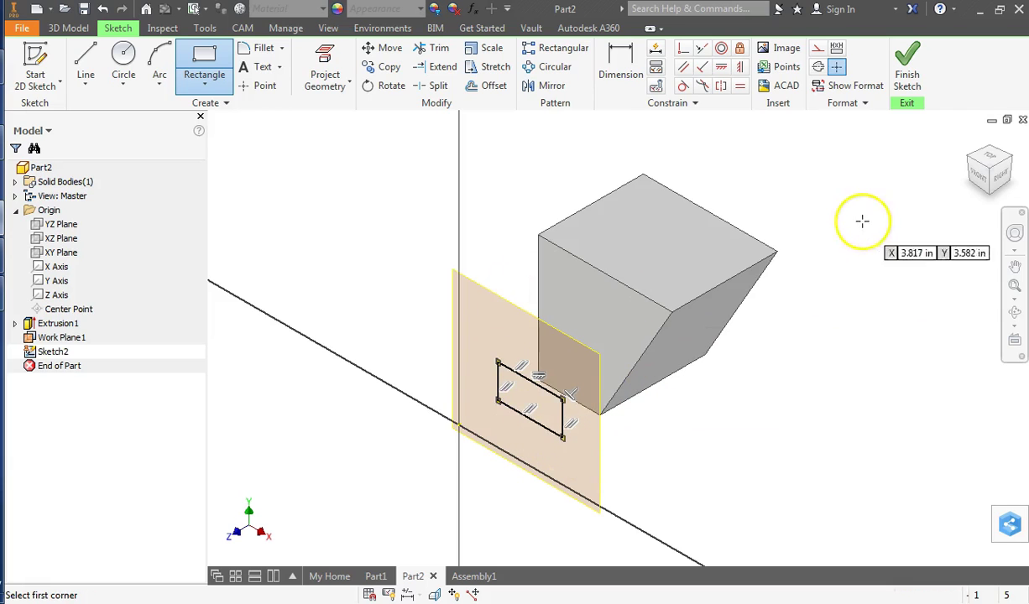
mouse_move(996, 184)
mouse_down()
mouse_move(918, 193)
mouse_move(994, 168)
mouse_move(1010, 149)
mouse_move(1027, 178)
mouse_up()
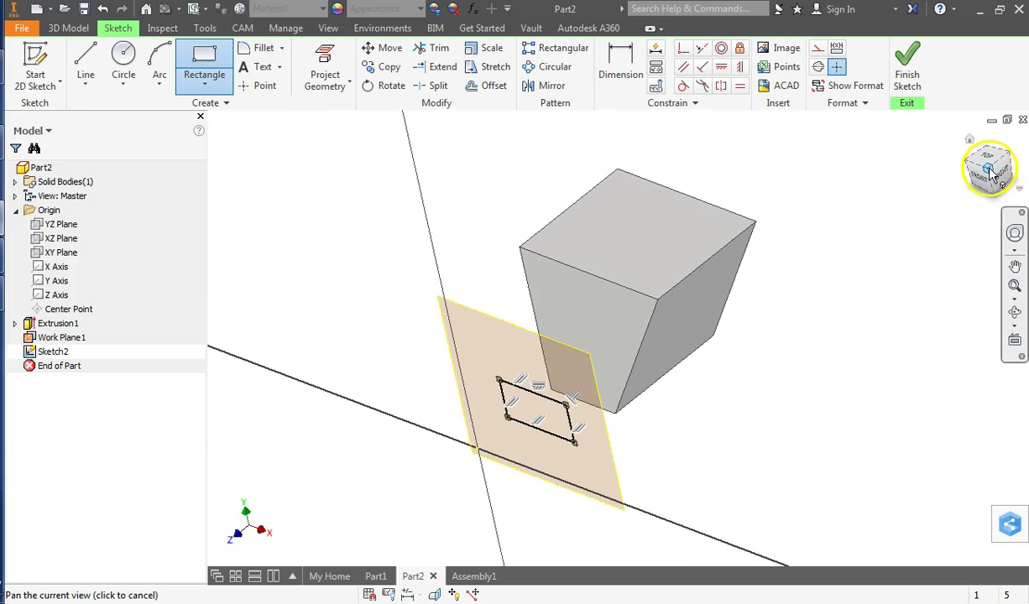
key(ctrl+z)
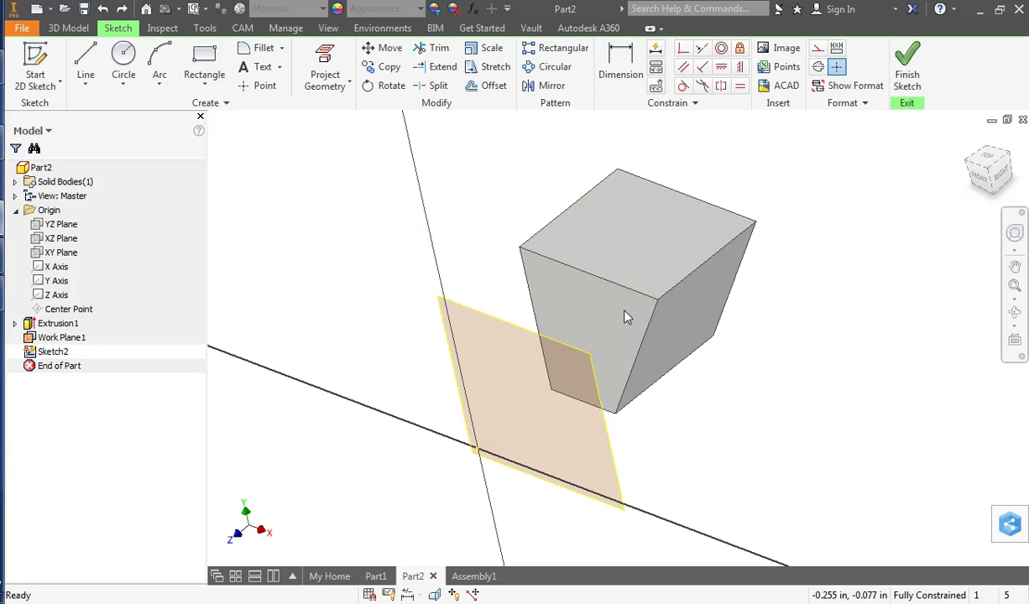
Project the outline of the block's front face onto the work plane sketch.
click(565, 376)
click(602, 324)
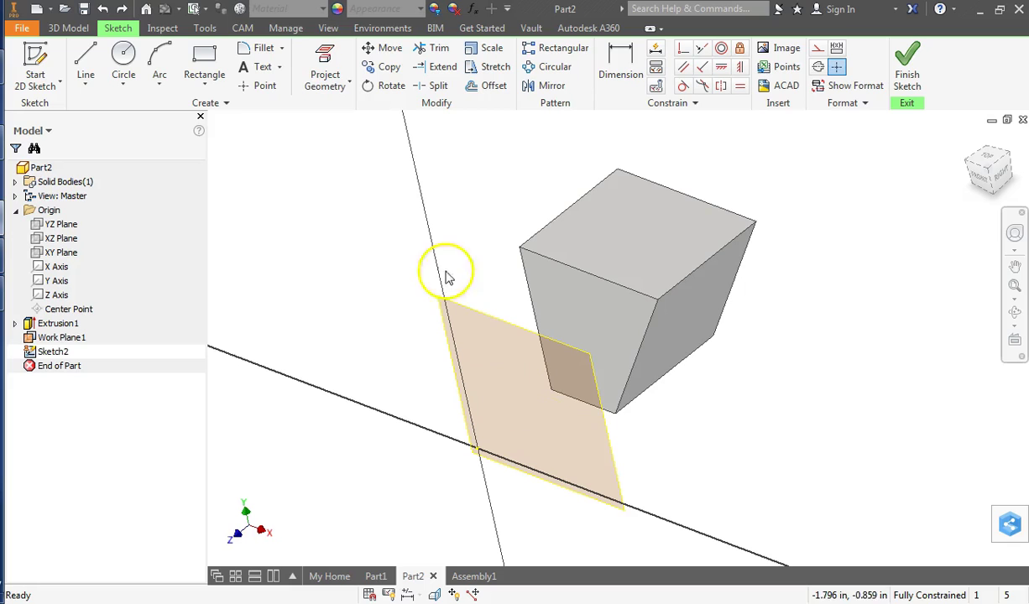
click(325, 68)
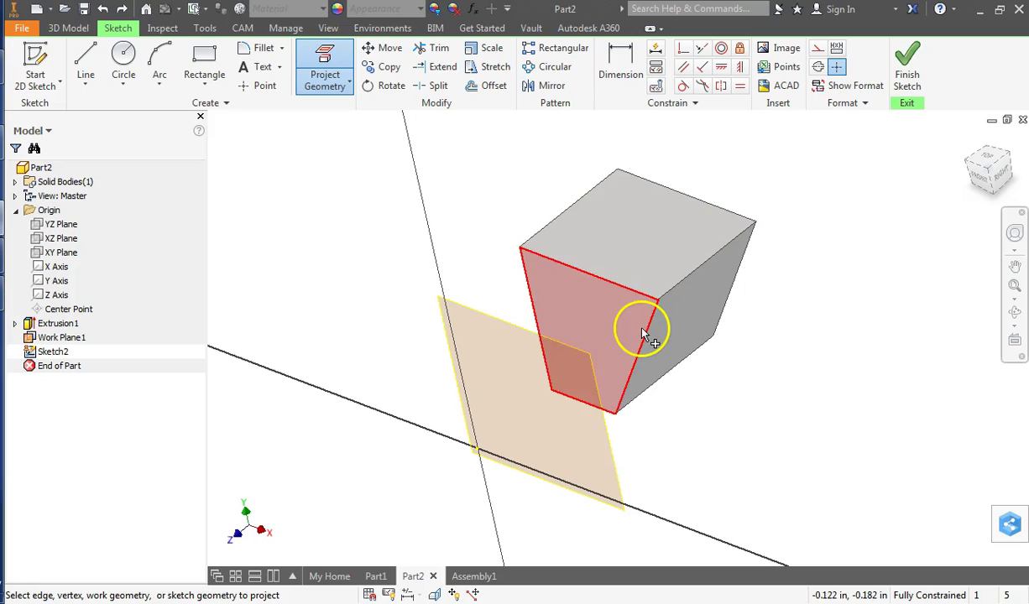
click(577, 302)
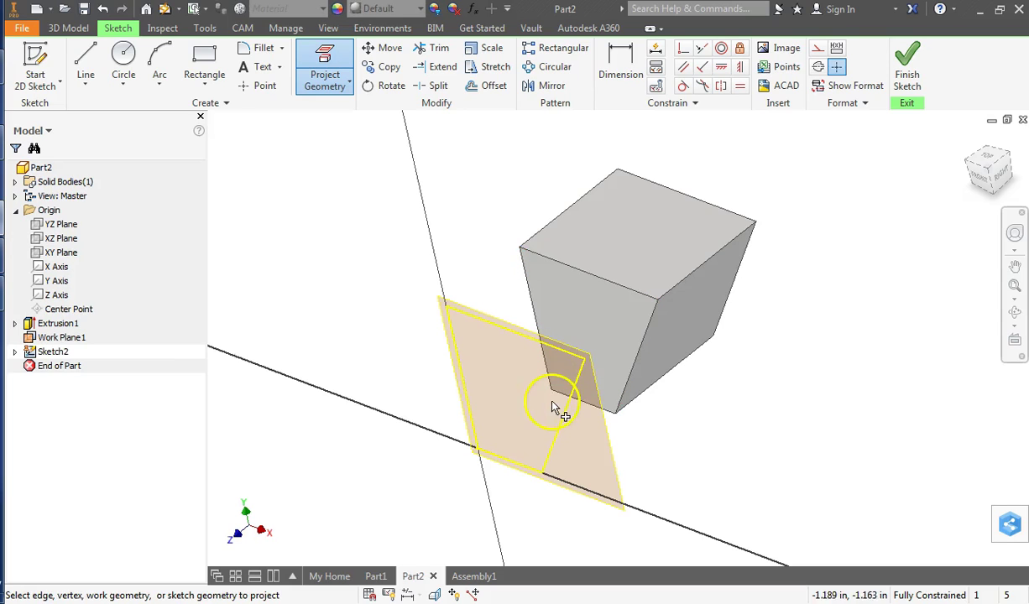
click(982, 180)
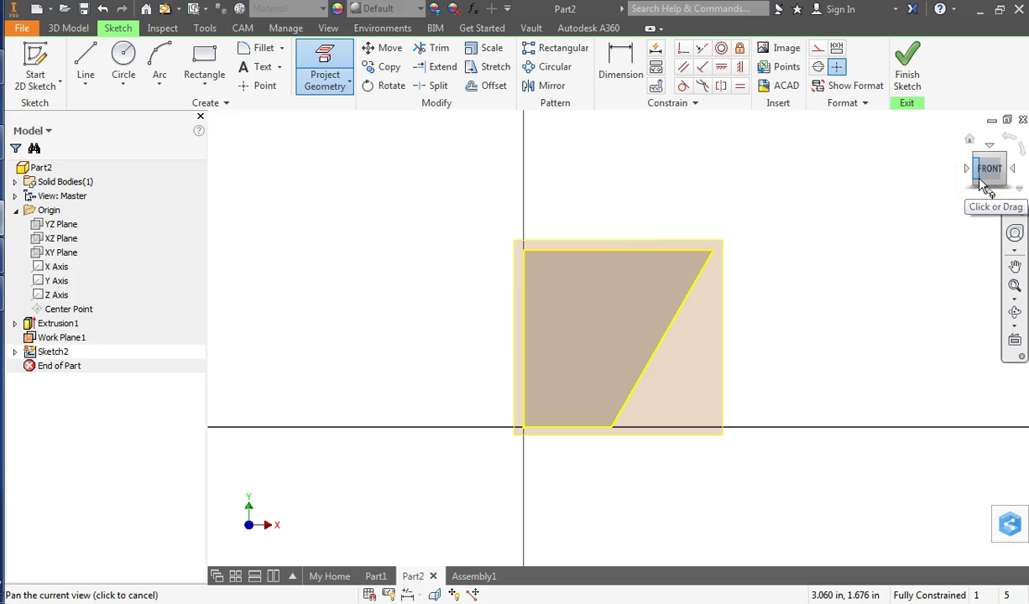
click(636, 316)
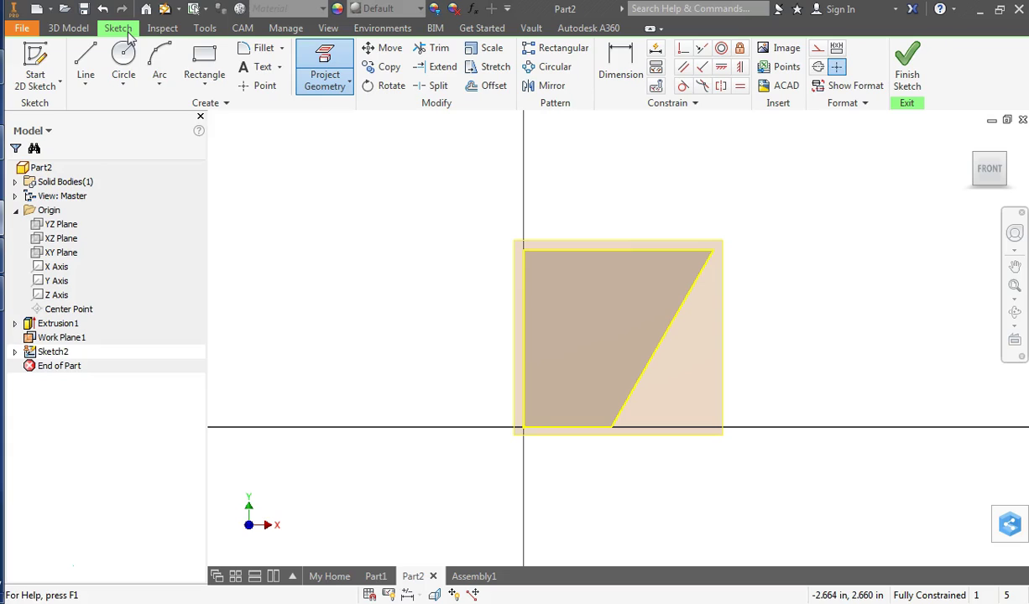
Offset the projected outline inward by 0.15 in and finish the sketch.
click(494, 86)
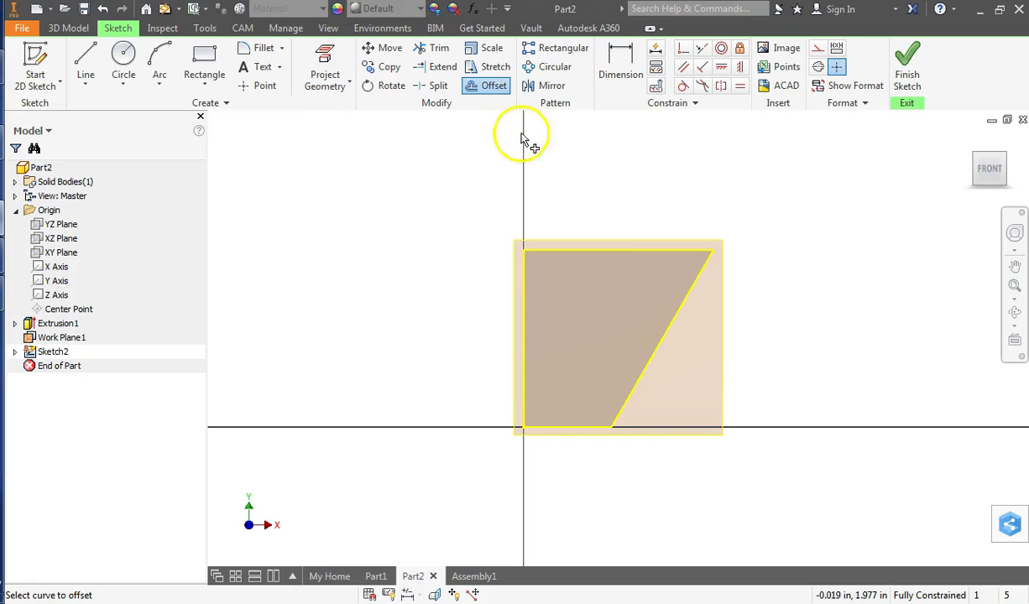
click(677, 323)
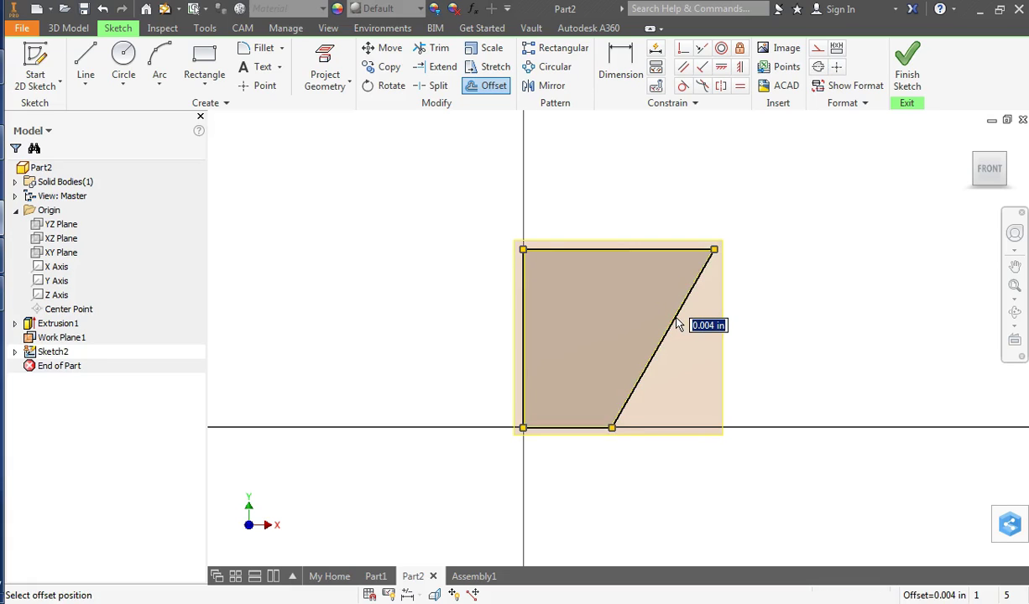
click(690, 332)
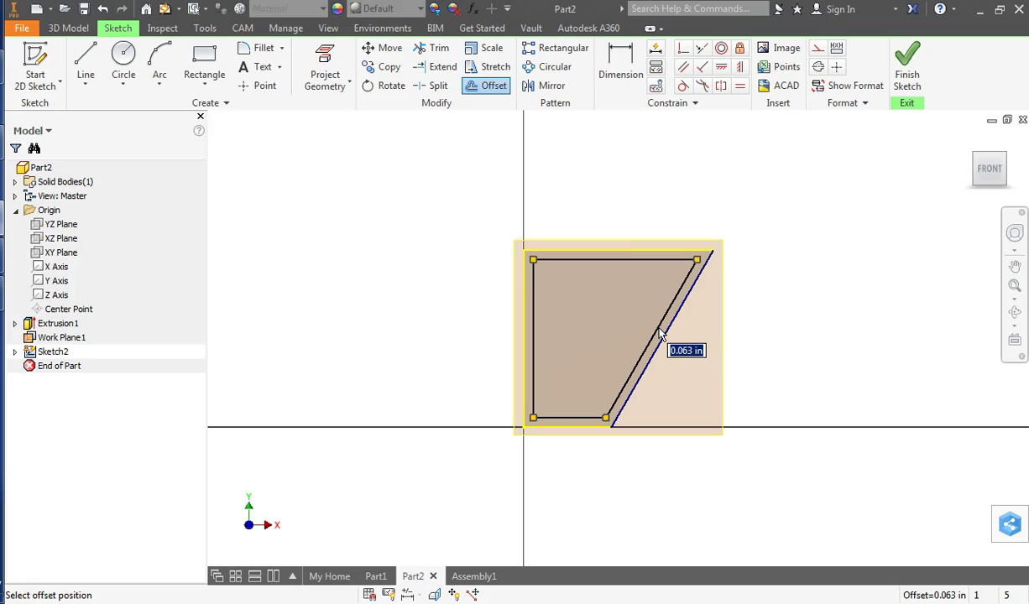
text(.15)
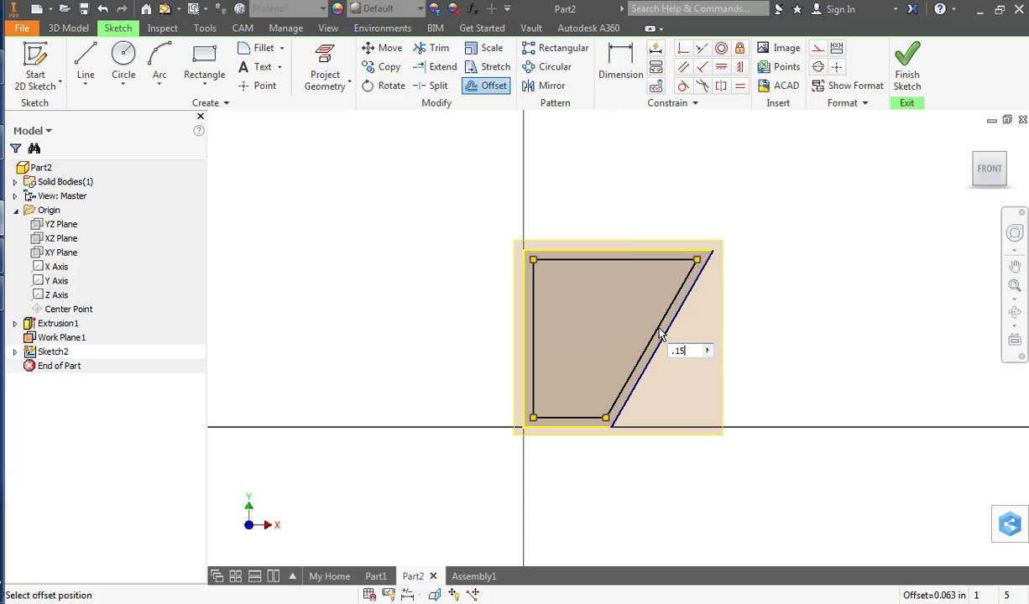
key(Tab)
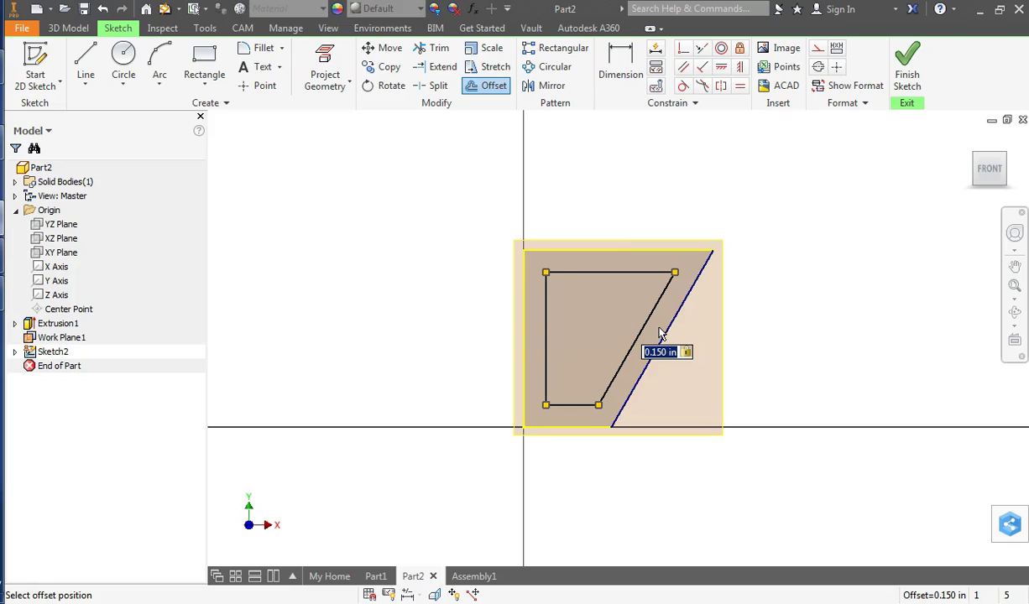
click(660, 334)
mouse_move(1004, 159)
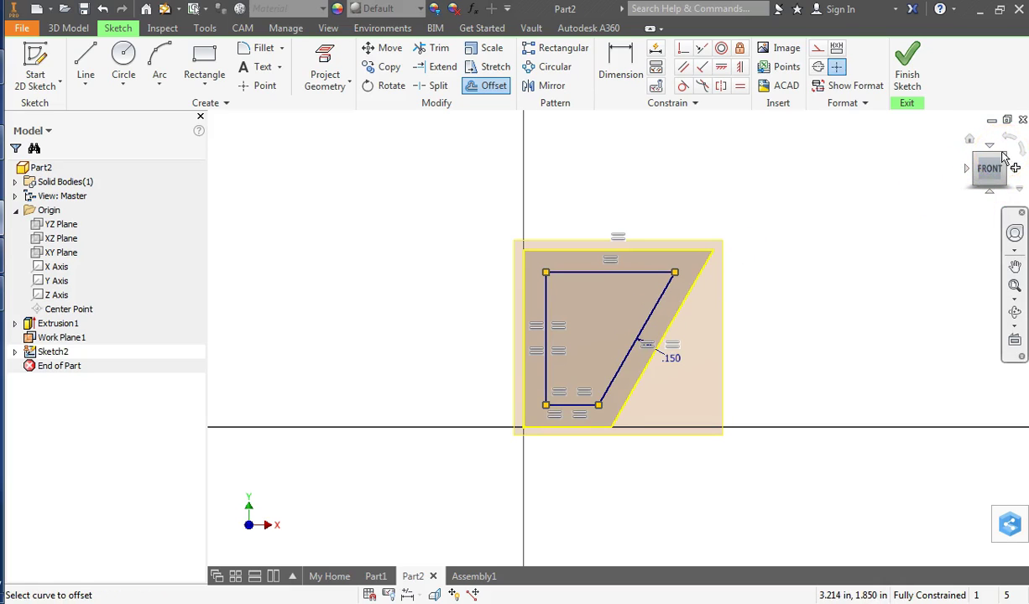
click(1003, 159)
click(1003, 158)
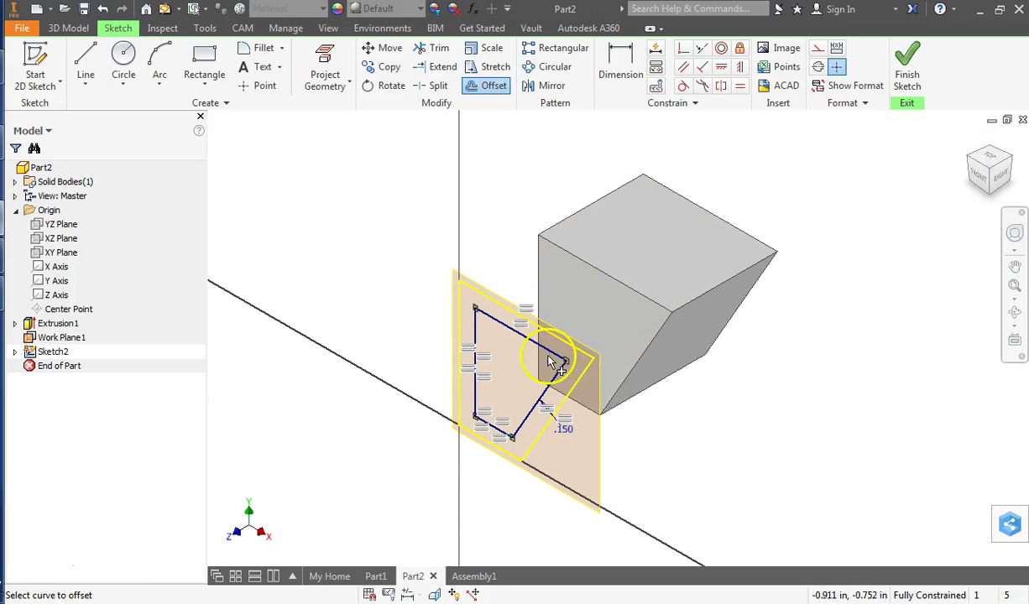
click(907, 67)
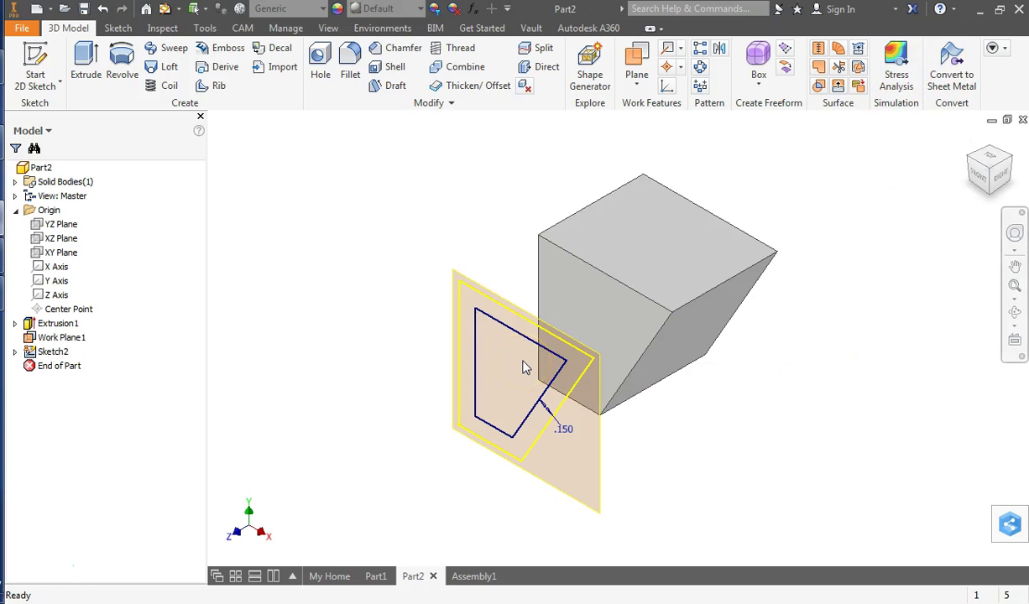
Switch to the Assembly1 document with the white and green puzzle parts.
click(614, 220)
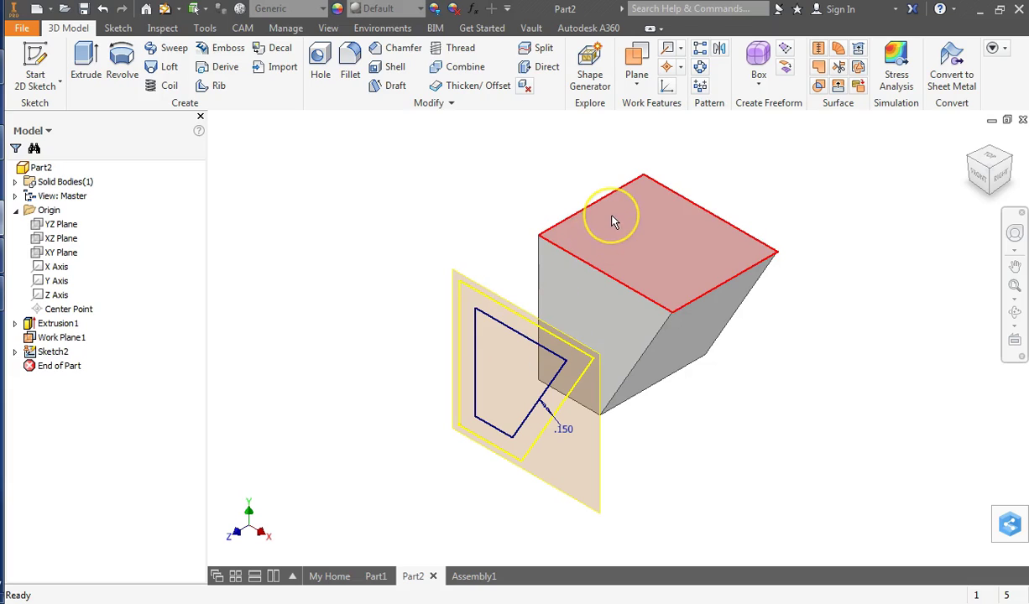
click(635, 241)
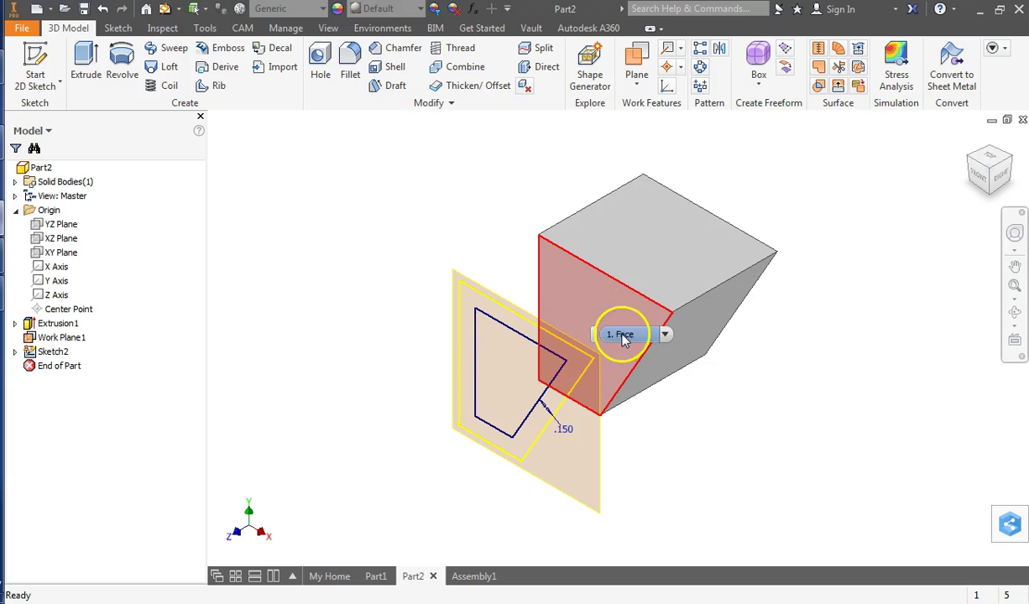
click(485, 575)
middle_drag(274, 191, 307, 269)
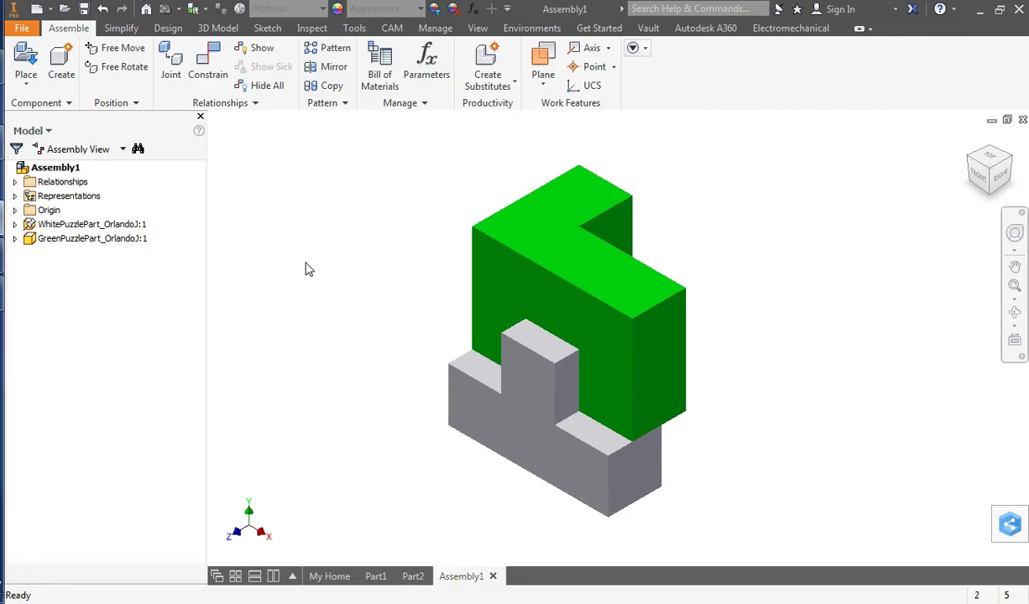
Slide the green part along the white part, and constrain their front faces flush with a 0.25 in offset.
drag(503, 272, 370, 433)
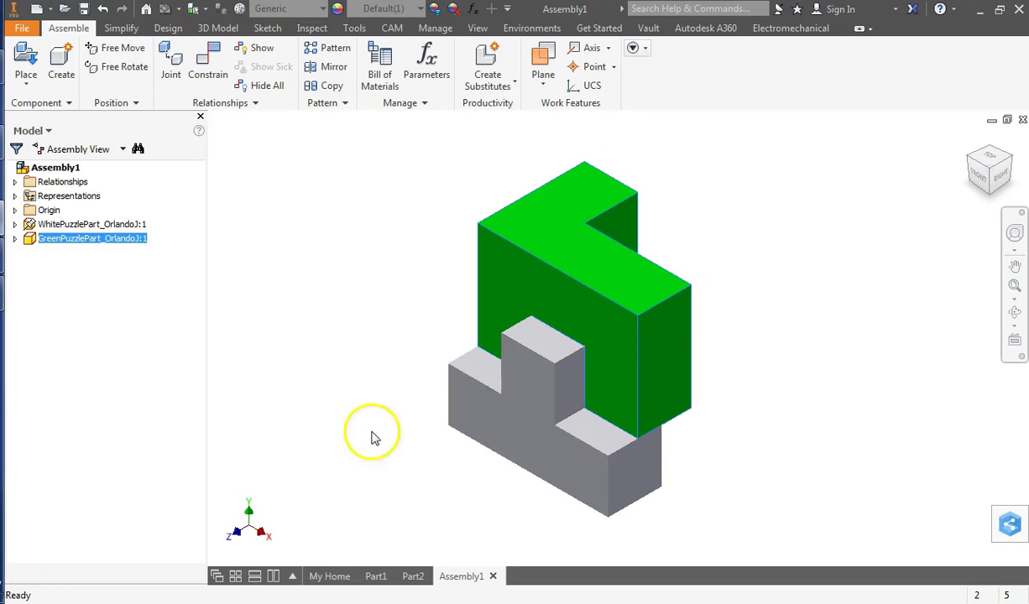
drag(664, 399, 592, 362)
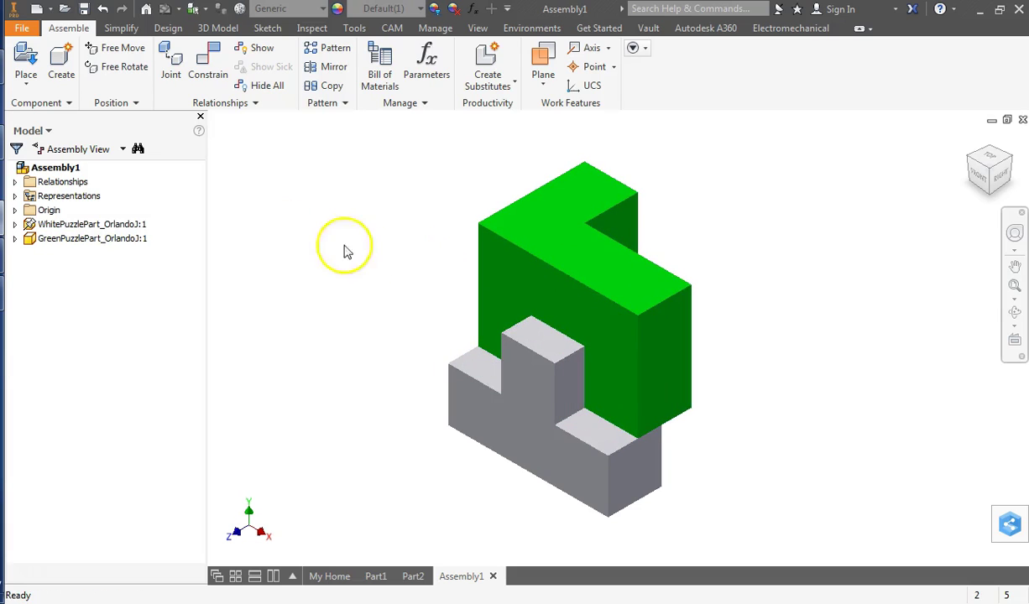
click(216, 71)
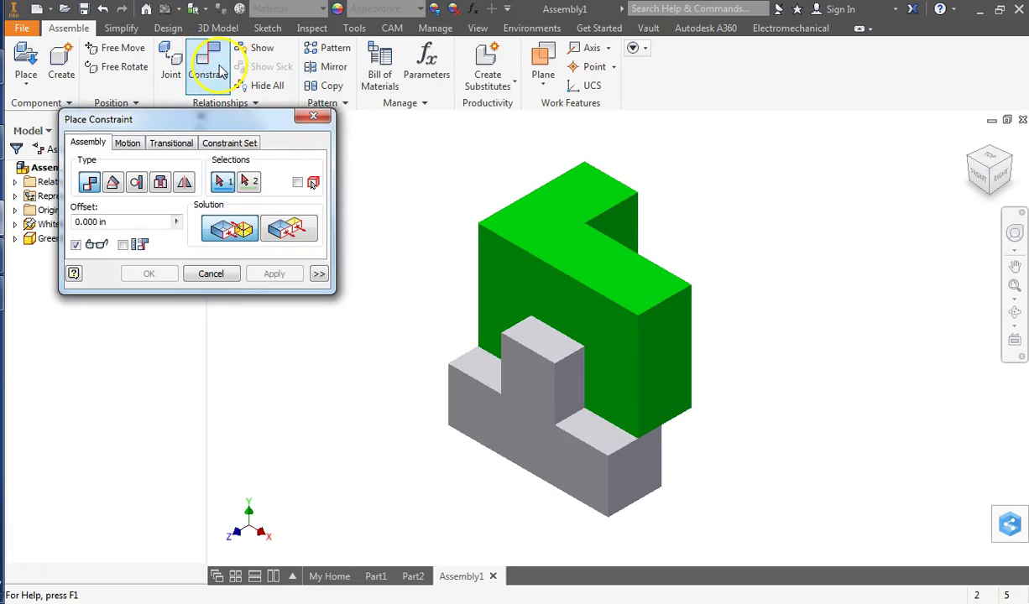
click(292, 229)
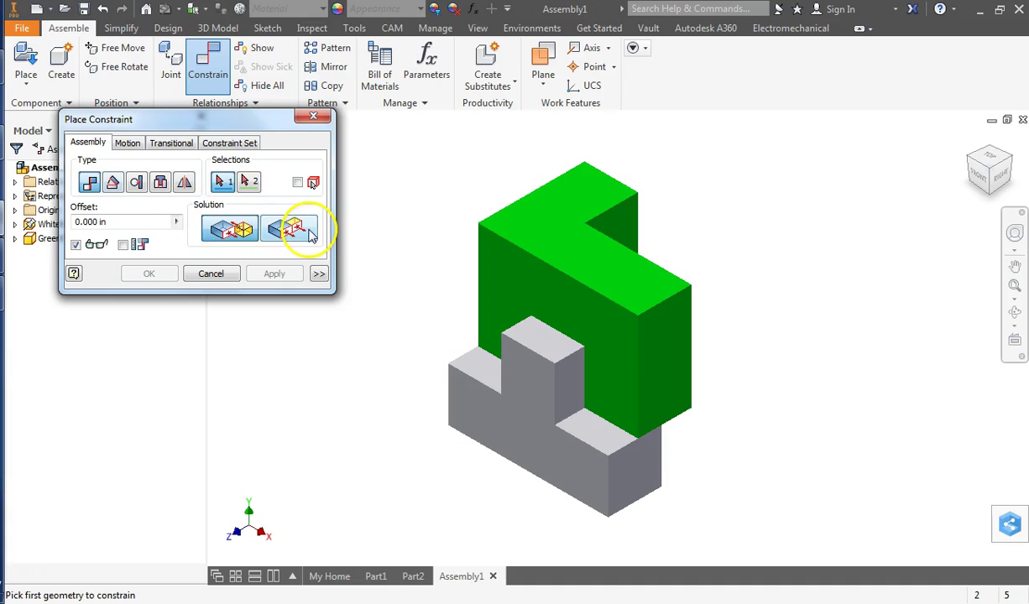
click(508, 286)
click(523, 417)
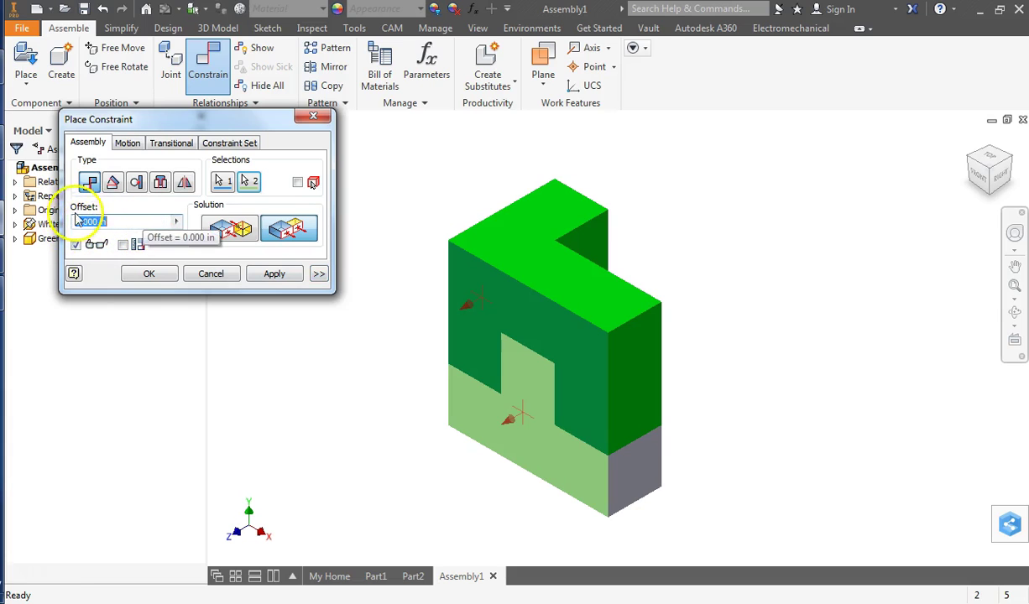
drag(118, 119, 216, 163)
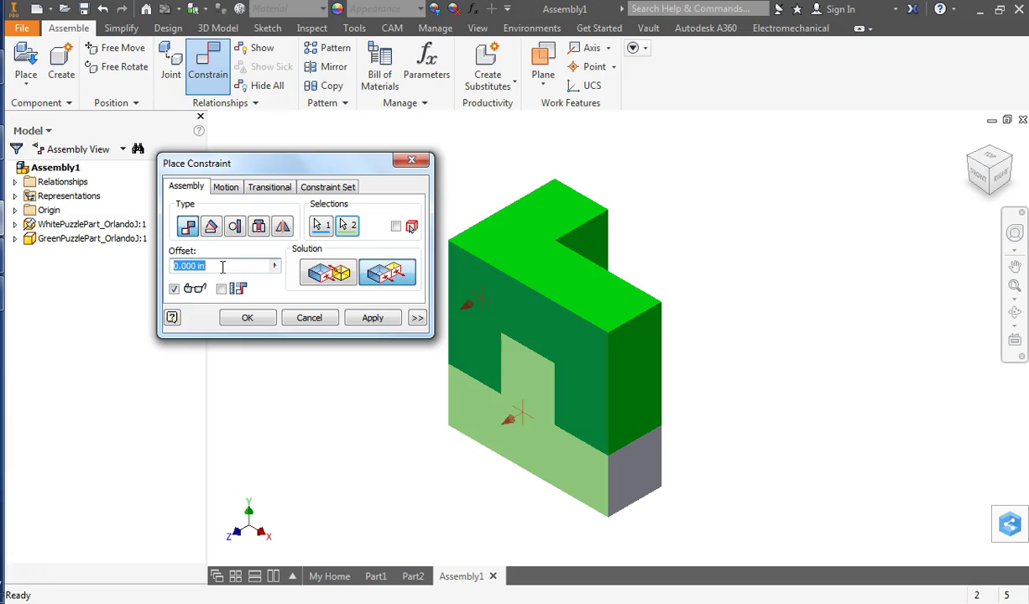
text(.25)
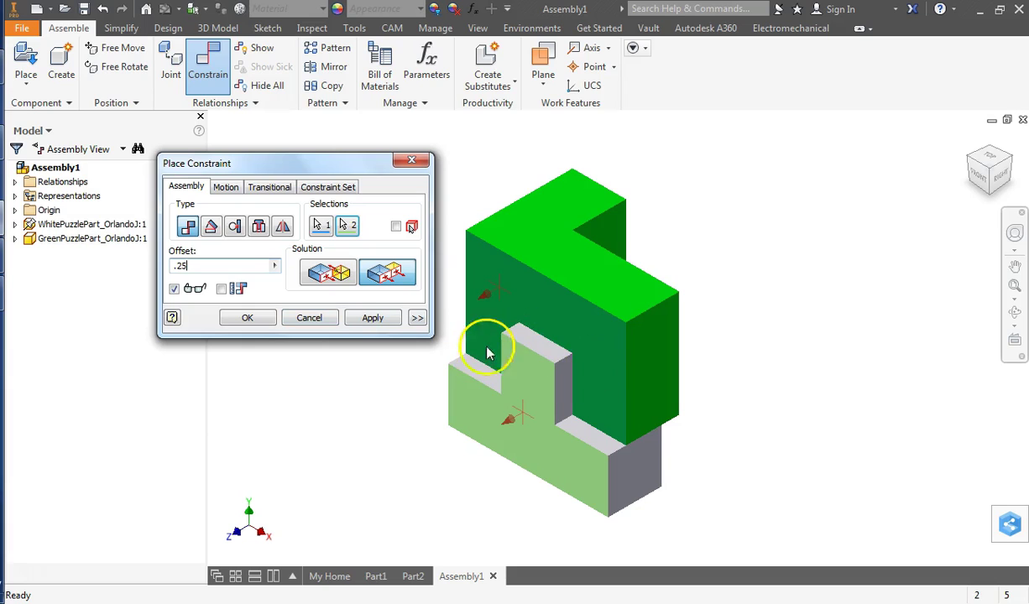
click(375, 324)
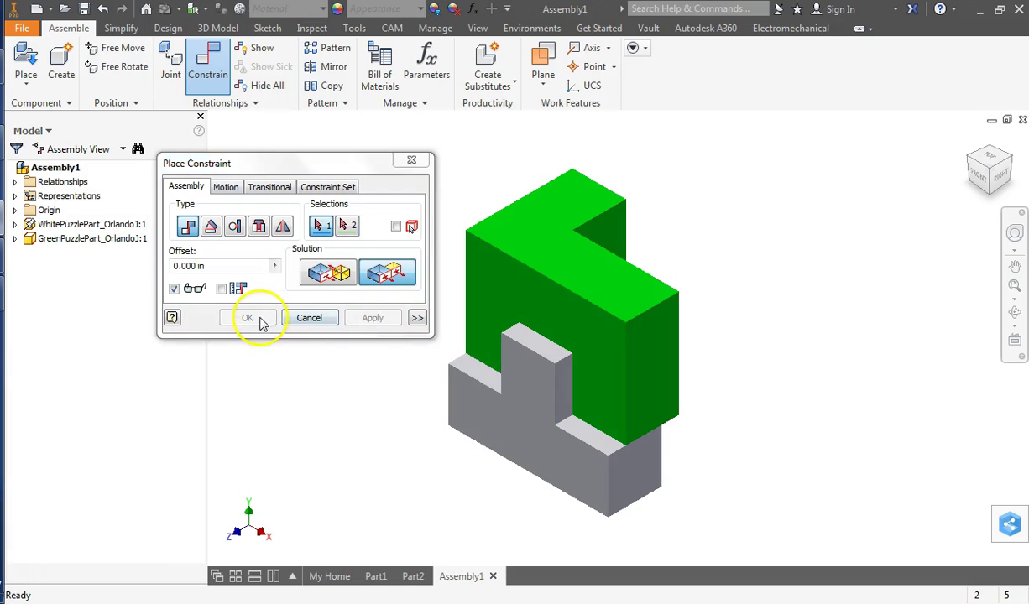
click(412, 162)
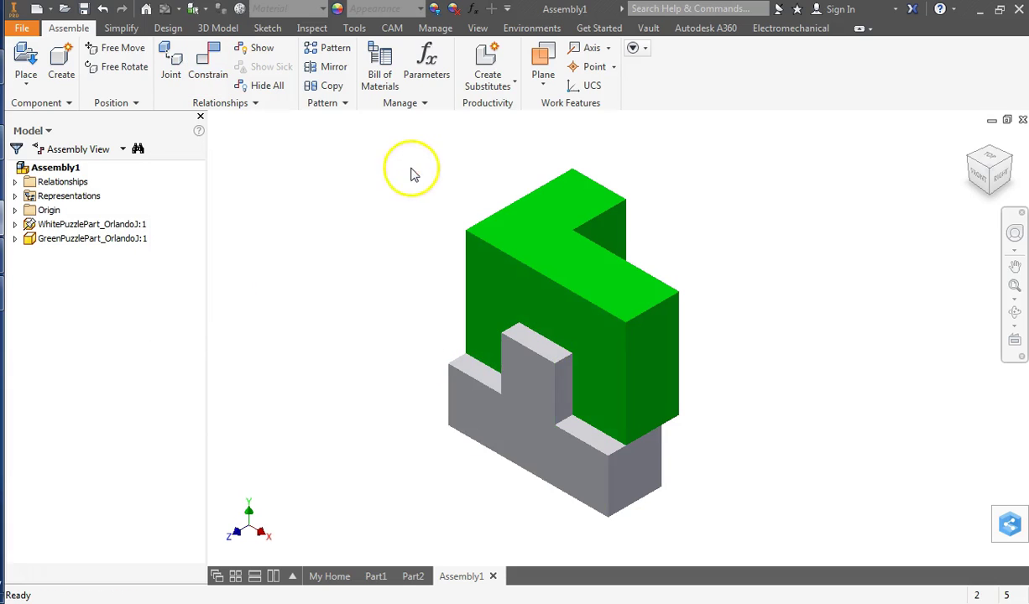
Try to move the constrained green part, and expand its constraints to examine the offset flush constraint.
click(567, 289)
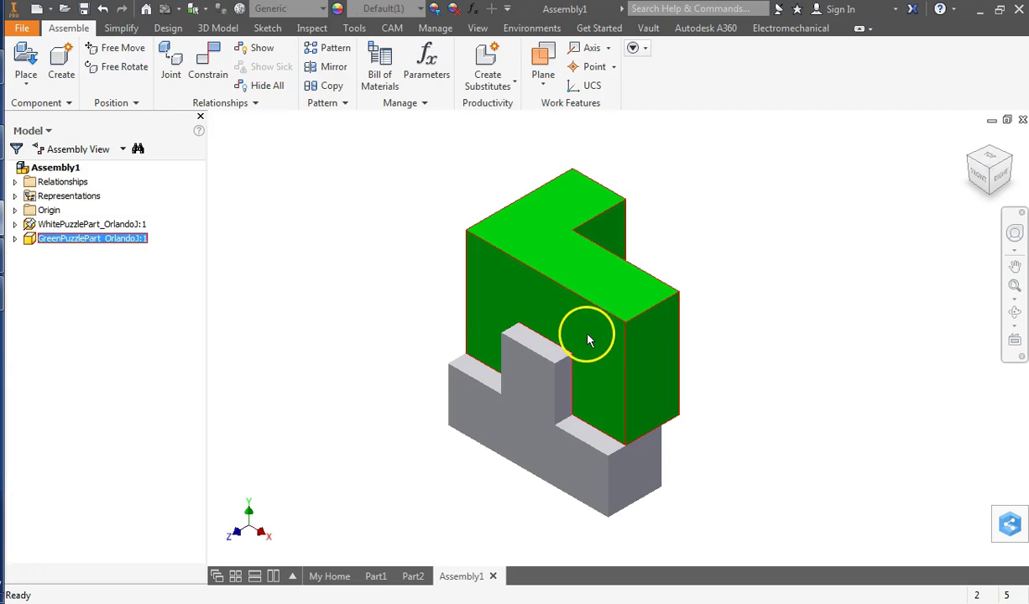
drag(590, 334, 648, 301)
click(14, 238)
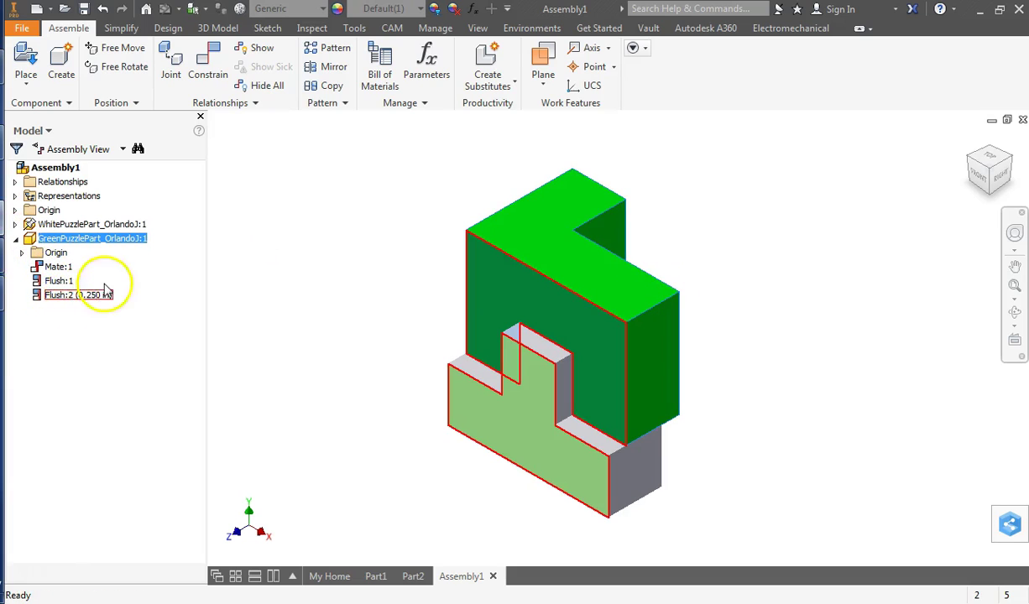
click(102, 295)
click(340, 258)
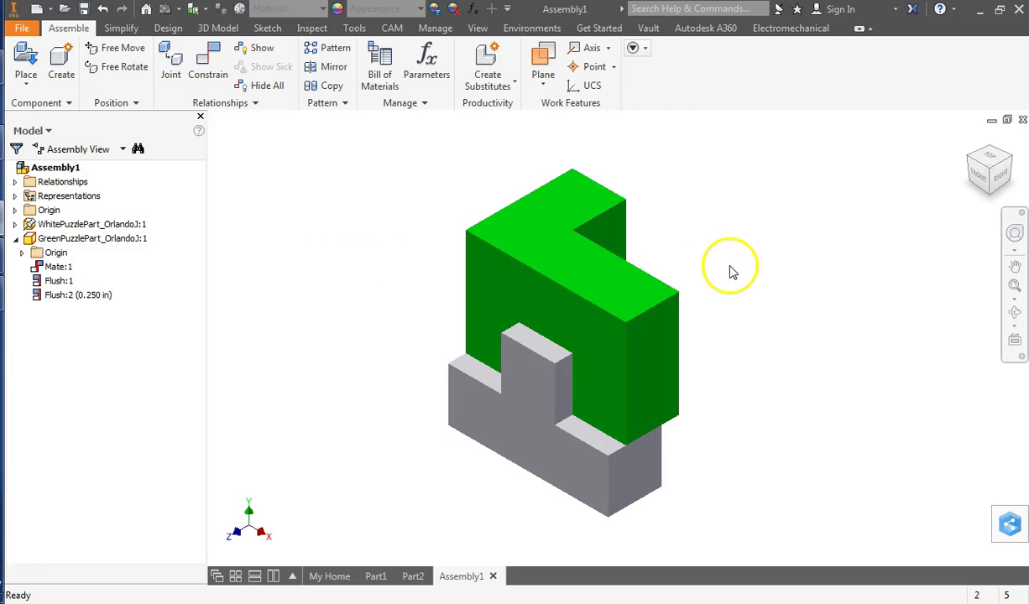
drag(677, 307, 703, 303)
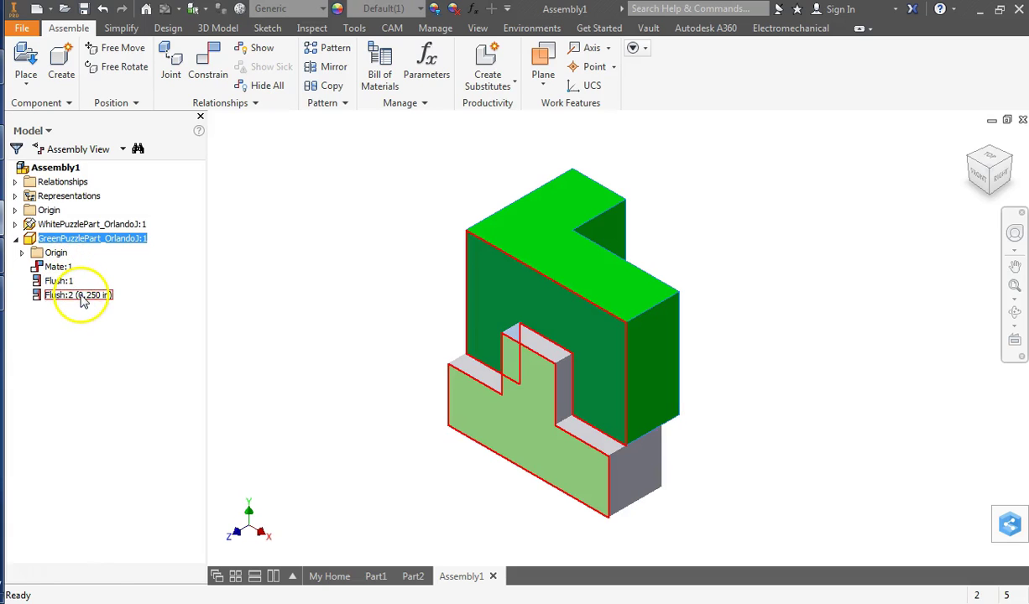
Set the offset of the green part's second flush constraint to 0.15 in.
click(82, 297)
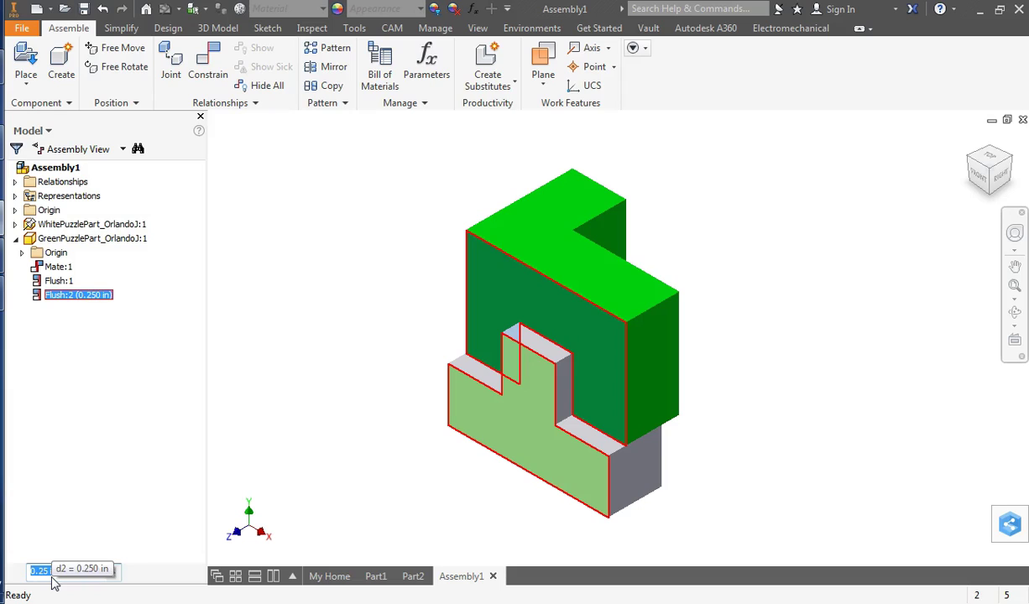
text(.15)
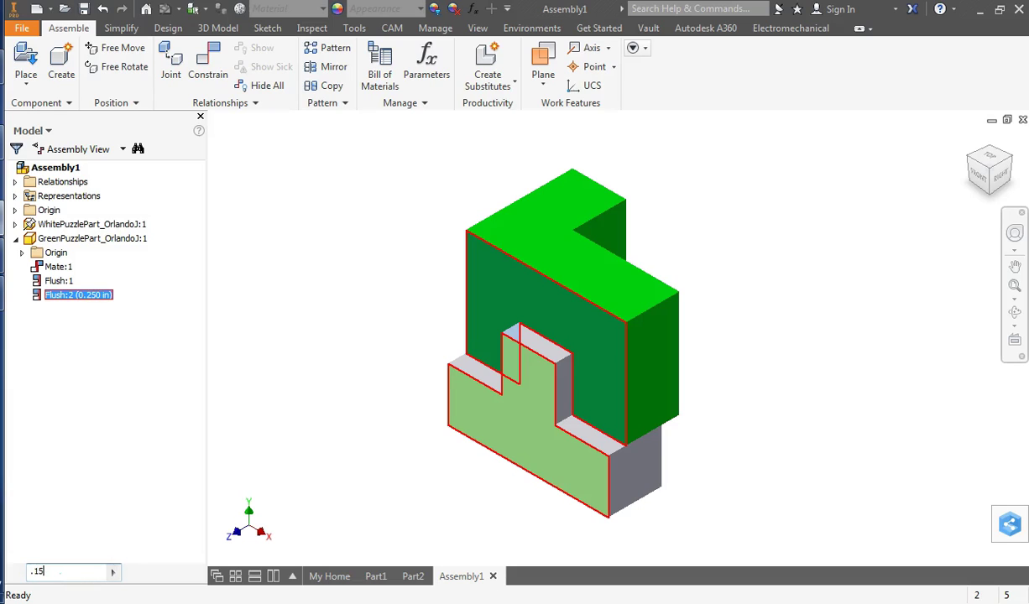
key(Return)
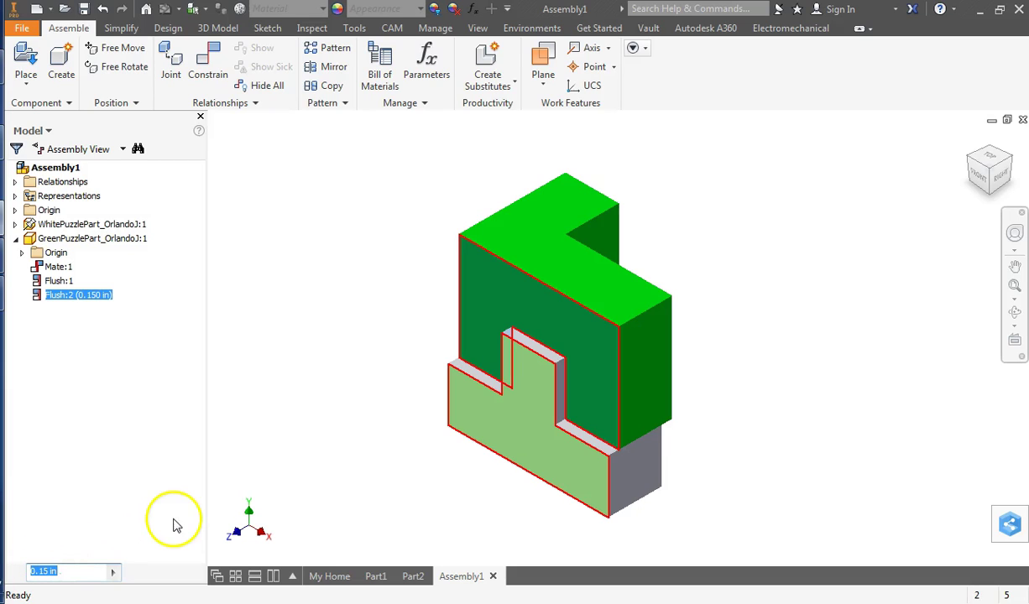
click(285, 365)
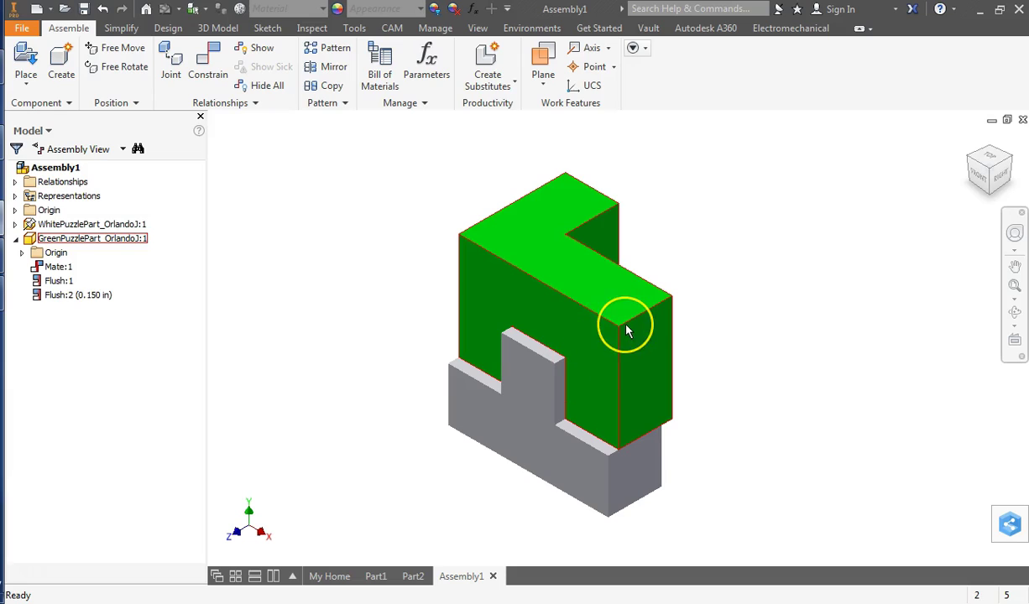